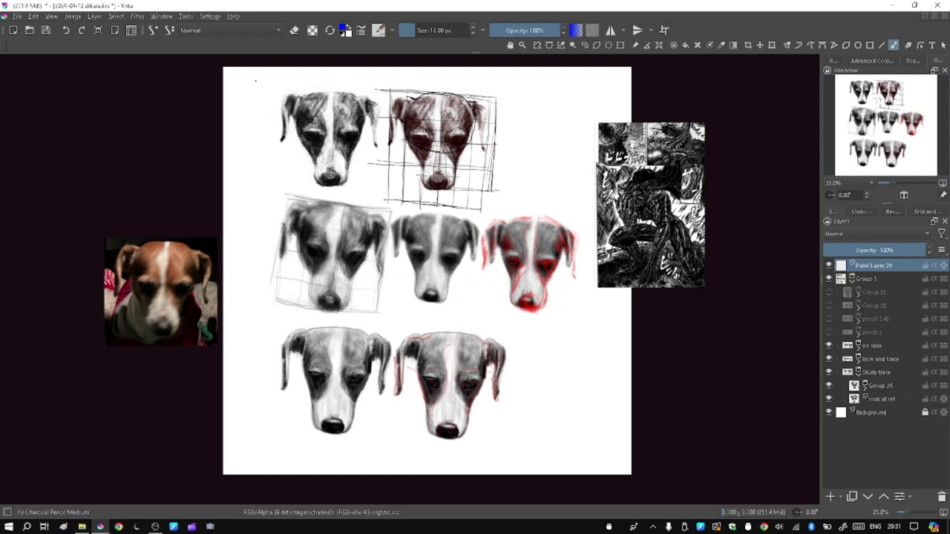
# Draw loose blue guide lines framing the first dog head in the top row and the gridded head beside it
pyautogui.moveTo(256, 80)
pyautogui.mouseDown()
pyautogui.moveTo(269, 181)
pyautogui.moveTo(369, 191)
pyautogui.mouseUp()
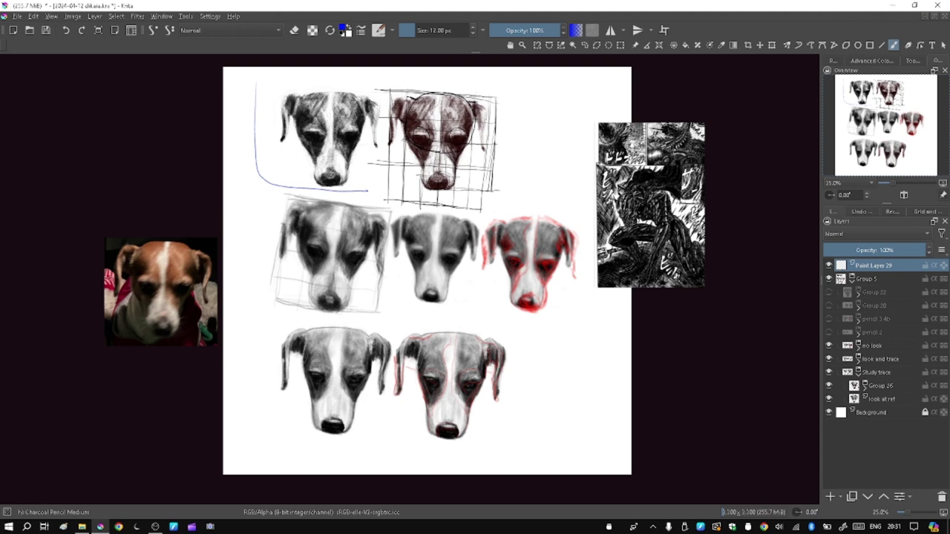
pyautogui.moveTo(256, 83); pyautogui.dragTo(375, 81)
pyautogui.moveTo(396, 196)
pyautogui.mouseDown()
pyautogui.moveTo(491, 201)
pyautogui.moveTo(487, 98)
pyautogui.mouseUp()
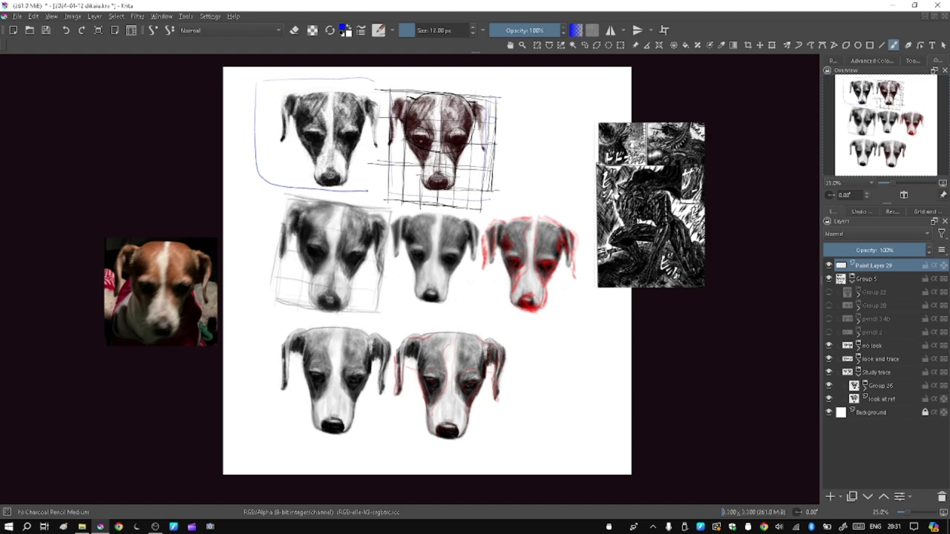
# Draw a slanted blue box around the blurry grey dog head that starts the middle row
pyautogui.moveTo(897, 184); pyautogui.dragTo(906, 183)
pyautogui.moveTo(887, 136); pyautogui.dragTo(881, 109)
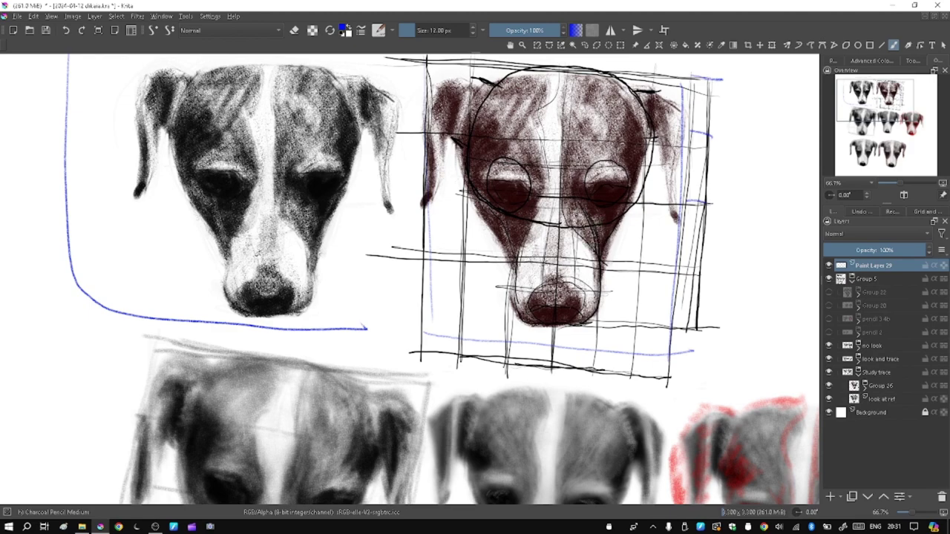
pyautogui.moveTo(883, 96); pyautogui.dragTo(871, 122)
pyautogui.moveTo(197, 86)
pyautogui.mouseDown()
pyautogui.moveTo(170, 350)
pyautogui.moveTo(266, 376)
pyautogui.moveTo(444, 382)
pyautogui.moveTo(458, 344)
pyautogui.moveTo(487, 125)
pyautogui.moveTo(194, 90)
pyautogui.moveTo(161, 349)
pyautogui.mouseUp()
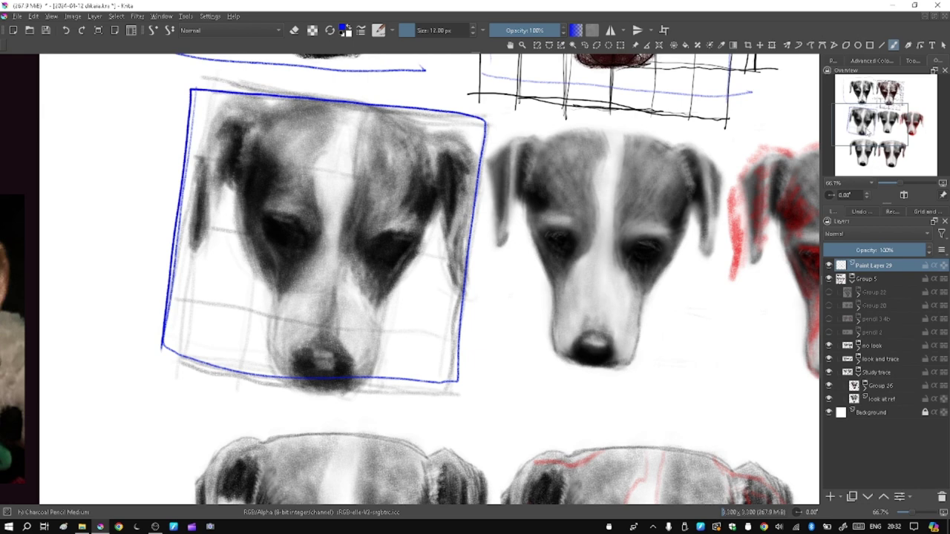
# Underline the second and third dog heads of the middle row in blue
pyautogui.moveTo(864, 129); pyautogui.dragTo(880, 132)
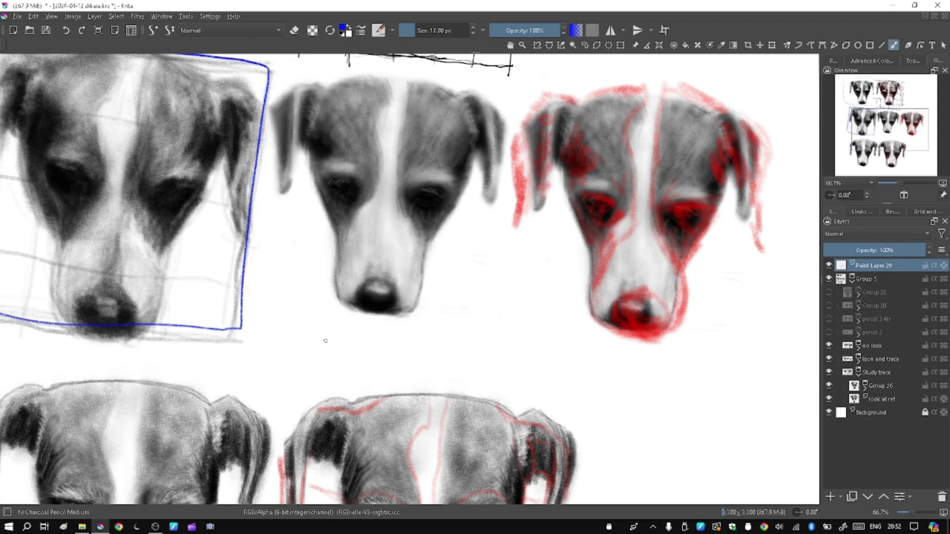
pyautogui.moveTo(317, 320); pyautogui.dragTo(466, 323)
pyautogui.moveTo(575, 350); pyautogui.dragTo(689, 348)
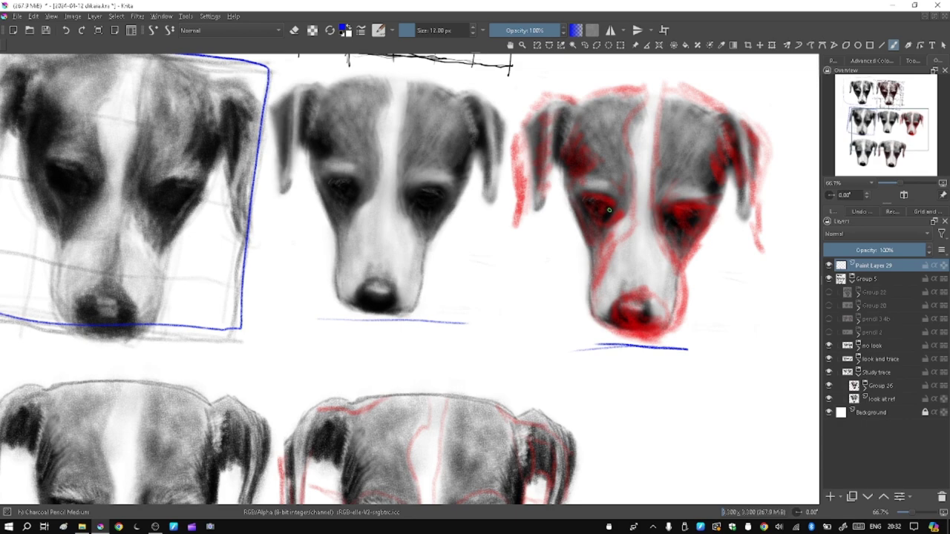
# Trace the crown, outer ear and muzzle of the middle row's red-corrected dog head with blue strokes
pyautogui.moveTo(900, 136)
pyautogui.mouseDown()
pyautogui.moveTo(902, 128)
pyautogui.moveTo(832, 141)
pyautogui.moveTo(903, 150)
pyautogui.moveTo(899, 124)
pyautogui.mouseUp()
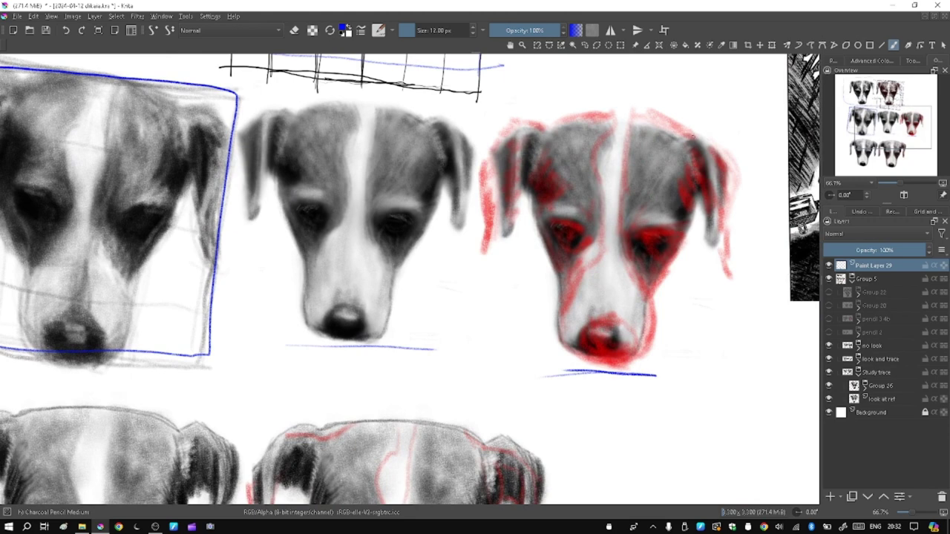
pyautogui.moveTo(692, 136)
pyautogui.mouseDown()
pyautogui.moveTo(663, 117)
pyautogui.moveTo(605, 113)
pyautogui.moveTo(553, 121)
pyautogui.moveTo(493, 153)
pyautogui.moveTo(484, 256)
pyautogui.mouseUp()
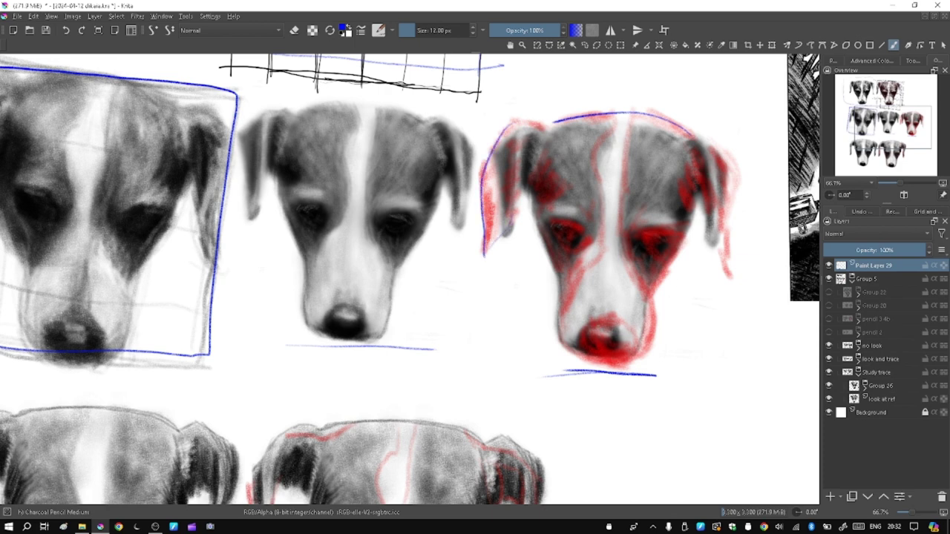
pyautogui.moveTo(589, 333)
pyautogui.mouseDown()
pyautogui.moveTo(595, 348)
pyautogui.moveTo(648, 342)
pyautogui.moveTo(651, 307)
pyautogui.mouseUp()
# On the bottom row's red-corrected head, mark the short line beside the ear and trace one edge of the white stripe in blue
pyautogui.moveTo(890, 127); pyautogui.dragTo(864, 160)
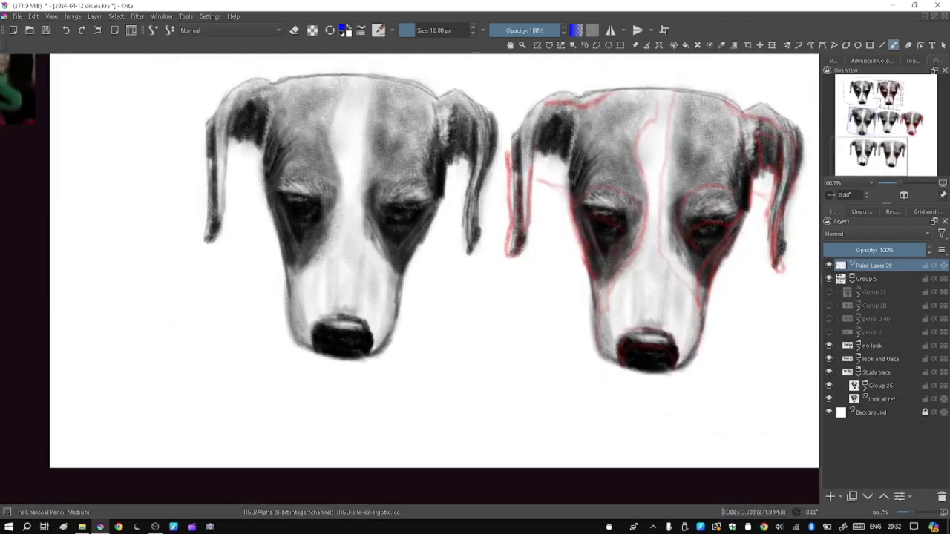
pyautogui.moveTo(513, 221); pyautogui.dragTo(435, 230)
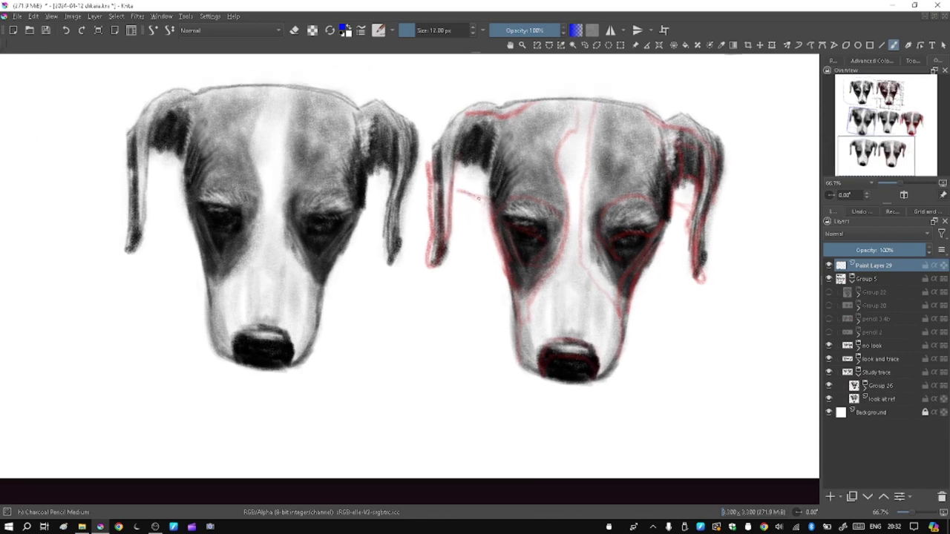
pyautogui.moveTo(467, 195); pyautogui.dragTo(485, 200)
pyautogui.moveTo(592, 114)
pyautogui.mouseDown()
pyautogui.moveTo(579, 231)
pyautogui.moveTo(590, 272)
pyautogui.moveTo(619, 316)
pyautogui.mouseUp()
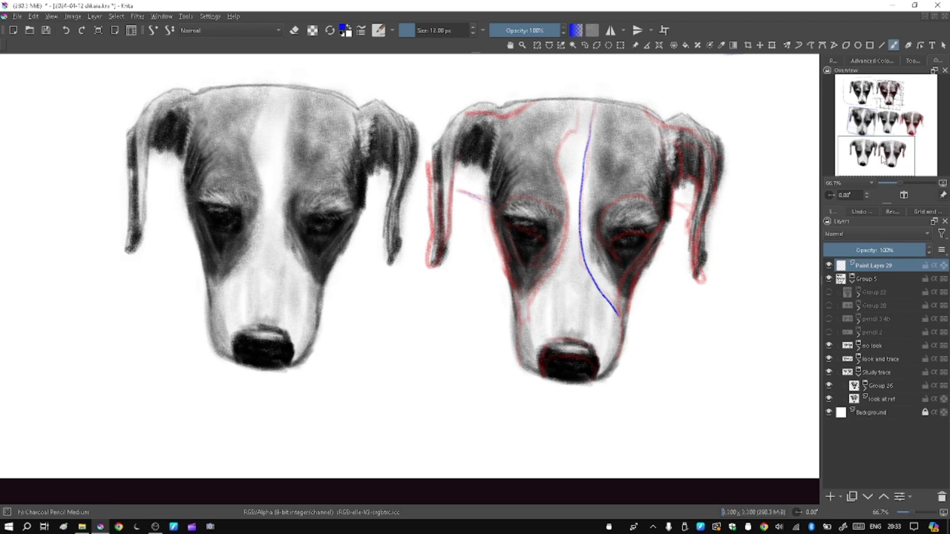
# Sketch a simple blue dog head below the bottom row using a circle, tapered muzzle, oval eyes, boxy ears and round nose
pyautogui.moveTo(881, 156); pyautogui.dragTo(879, 154)
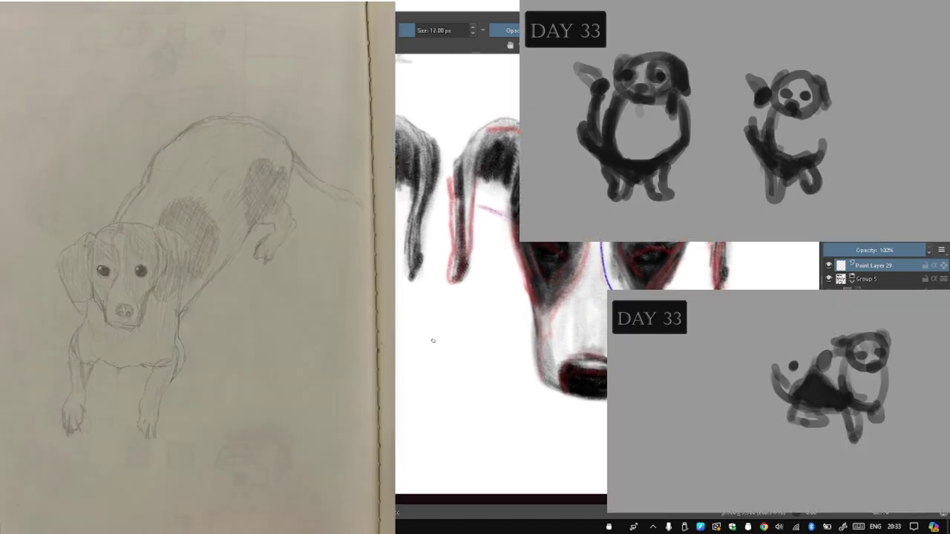
pyautogui.moveTo(397, 338)
pyautogui.mouseDown()
pyautogui.moveTo(420, 399)
pyautogui.moveTo(396, 393)
pyautogui.moveTo(409, 447)
pyautogui.moveTo(464, 448)
pyautogui.moveTo(466, 389)
pyautogui.moveTo(399, 364)
pyautogui.mouseUp()
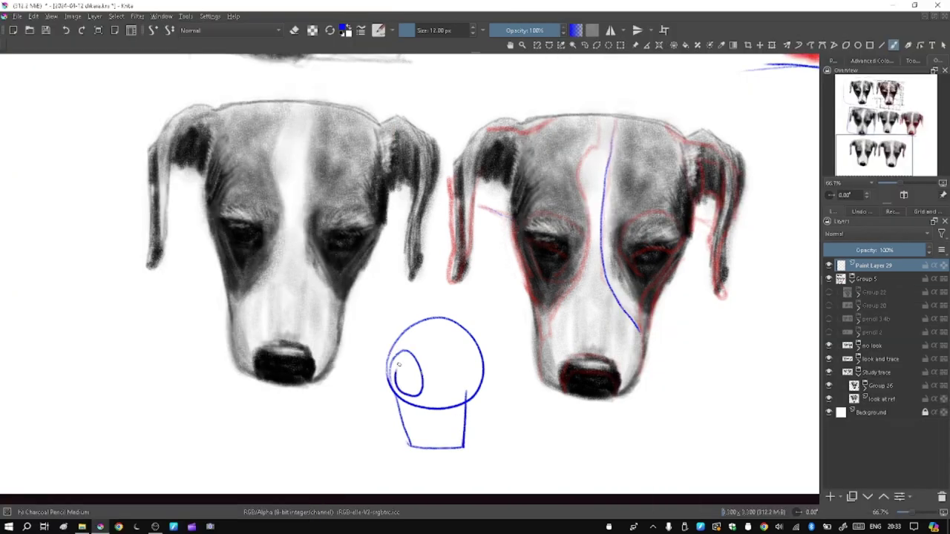
pyautogui.moveTo(458, 355)
pyautogui.mouseDown()
pyautogui.moveTo(446, 382)
pyautogui.moveTo(459, 380)
pyautogui.mouseUp()
pyautogui.moveTo(420, 317)
pyautogui.mouseDown()
pyautogui.moveTo(357, 328)
pyautogui.moveTo(357, 396)
pyautogui.moveTo(380, 388)
pyautogui.mouseUp()
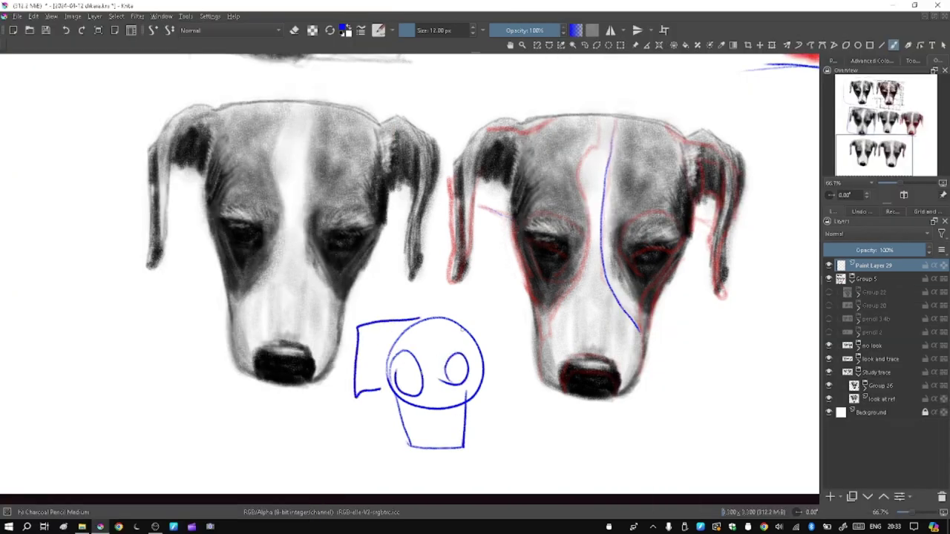
pyautogui.moveTo(462, 326)
pyautogui.mouseDown()
pyautogui.moveTo(484, 327)
pyautogui.moveTo(477, 380)
pyautogui.mouseUp()
pyautogui.moveTo(439, 427); pyautogui.dragTo(432, 428)
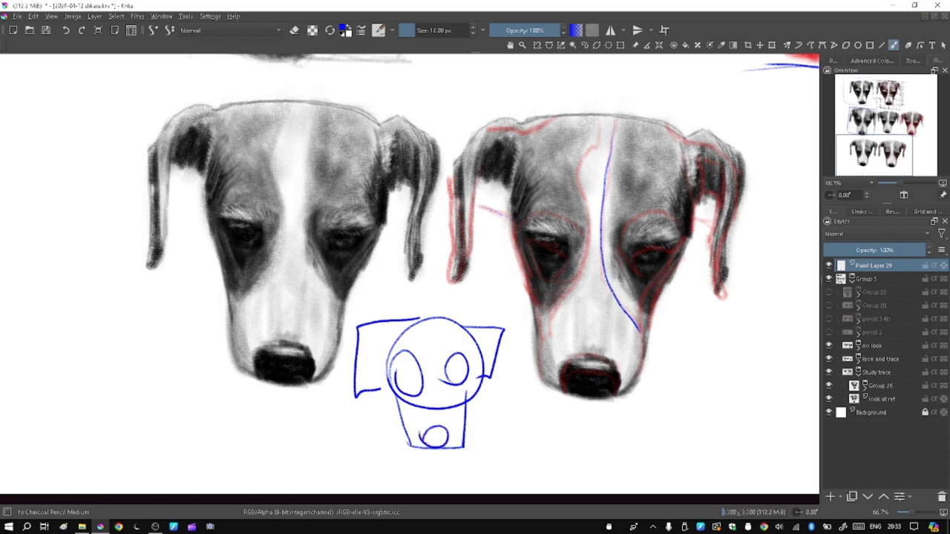
# Hide the dog head study groups and show Group 20 and the two pencil groups containing the armoured head studies
pyautogui.moveTo(876, 163)
pyautogui.mouseDown()
pyautogui.moveTo(927, 124)
pyautogui.moveTo(927, 110)
pyautogui.moveTo(891, 132)
pyautogui.moveTo(889, 157)
pyautogui.moveTo(924, 118)
pyautogui.mouseUp()
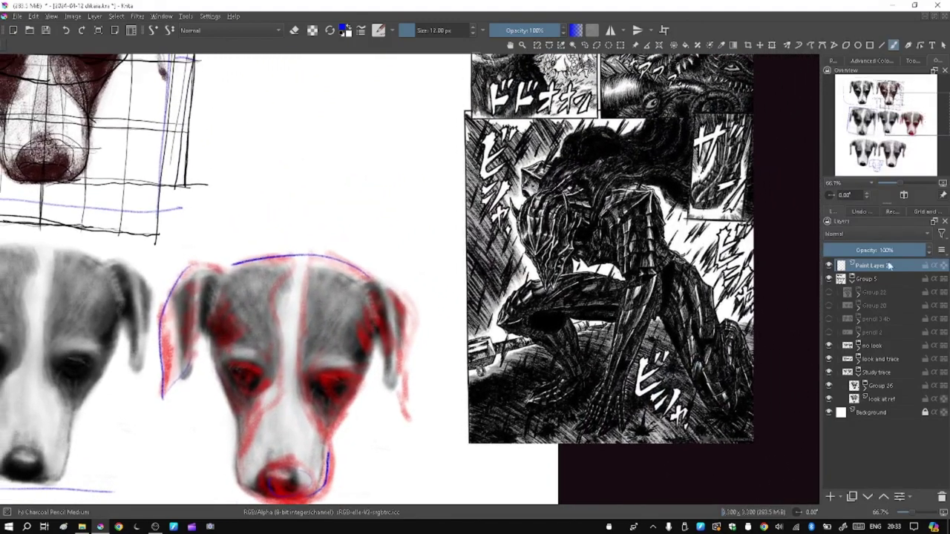
pyautogui.click(830, 292)
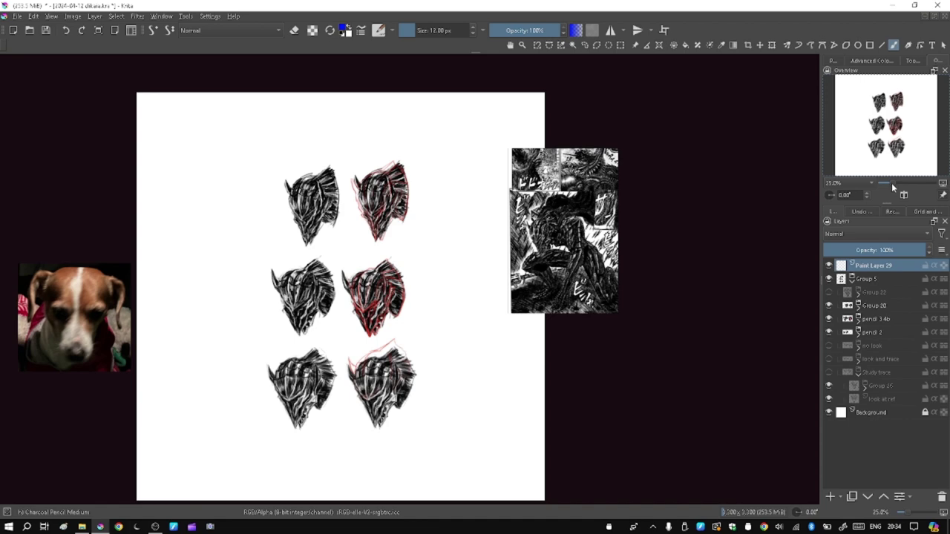
pyautogui.moveTo(892, 183); pyautogui.dragTo(897, 184)
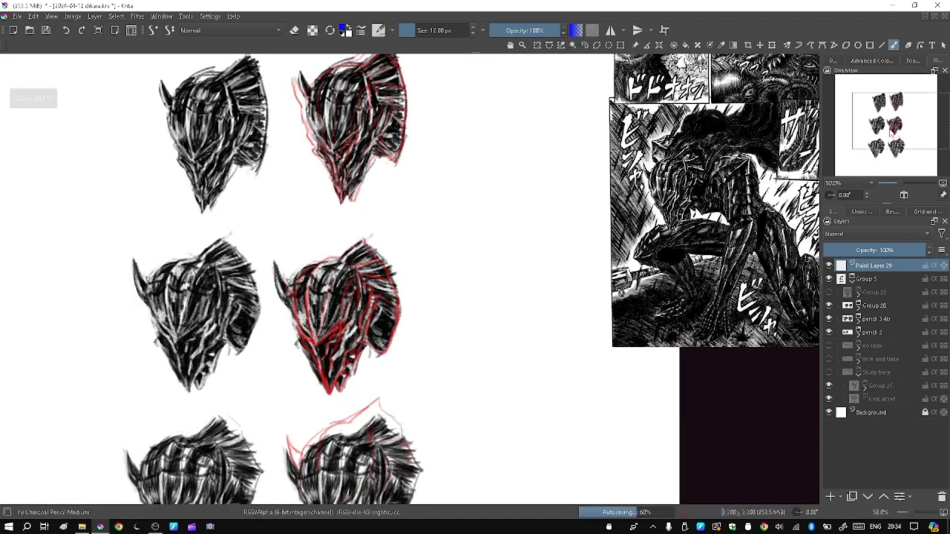
pyautogui.moveTo(891, 132); pyautogui.dragTo(884, 133)
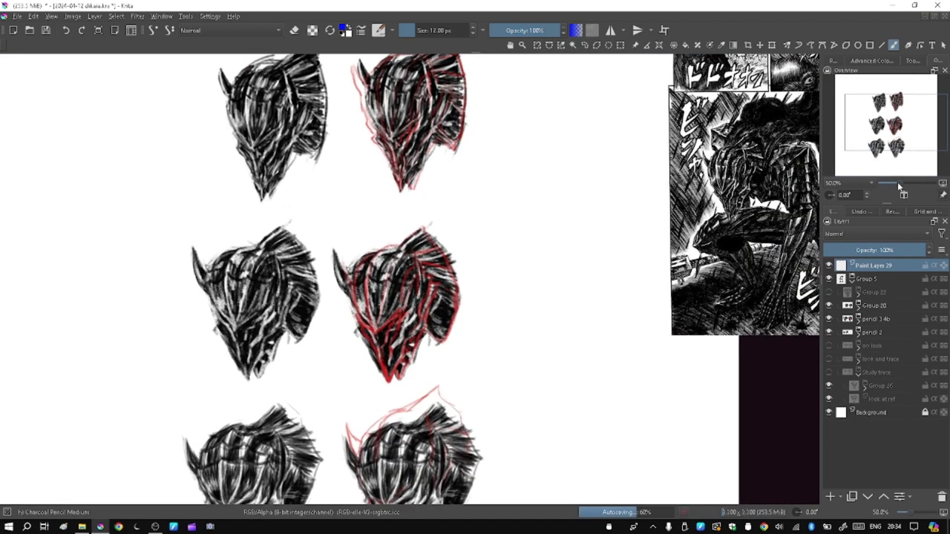
pyautogui.moveTo(897, 182); pyautogui.dragTo(894, 183)
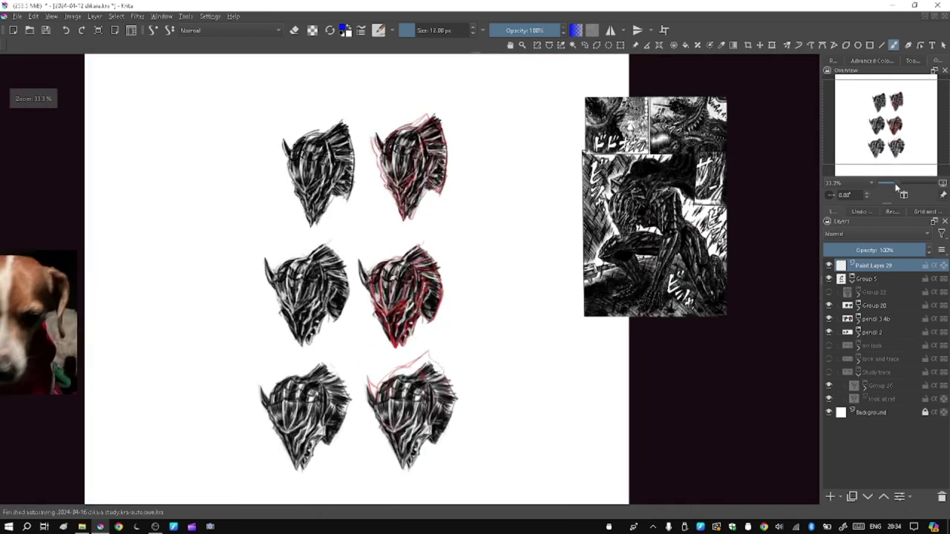
pyautogui.moveTo(893, 133); pyautogui.dragTo(885, 141)
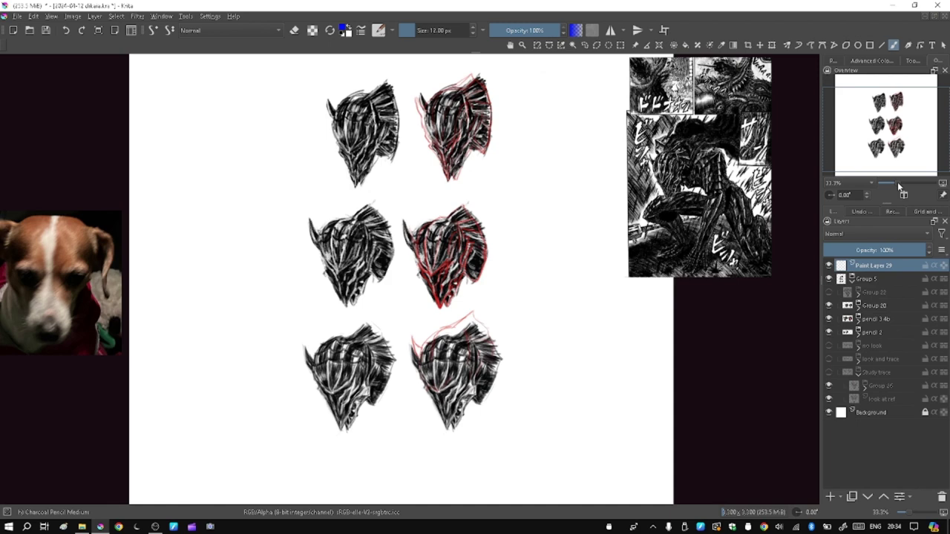
# Underline the first armoured head in the top row and draw an open blue frame around the red-corrected one beside it
pyautogui.moveTo(897, 182); pyautogui.dragTo(900, 185)
pyautogui.moveTo(328, 189); pyautogui.dragTo(388, 182)
pyautogui.moveTo(329, 187); pyautogui.dragTo(403, 184)
pyautogui.moveTo(409, 78)
pyautogui.mouseDown()
pyautogui.moveTo(418, 198)
pyautogui.moveTo(488, 185)
pyautogui.moveTo(505, 138)
pyautogui.mouseUp()
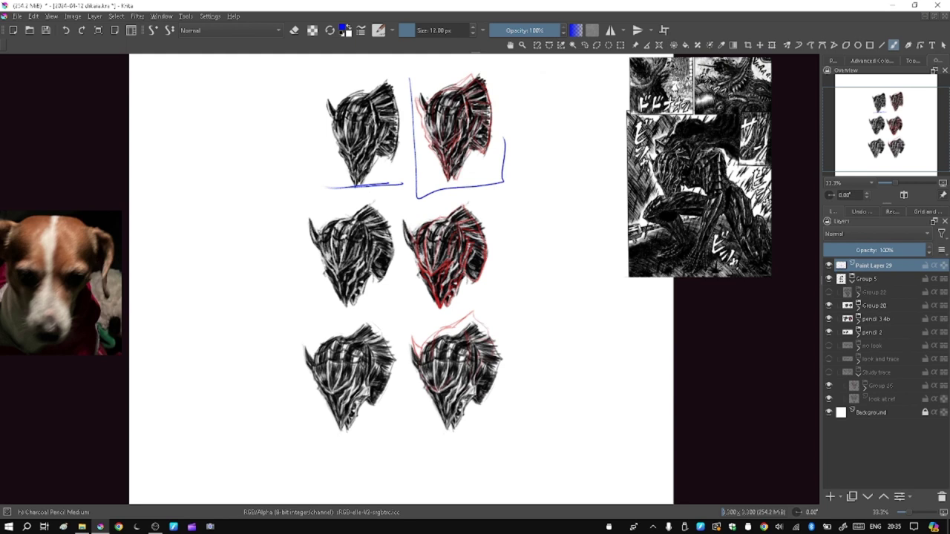
# Draw a brow line, a bold curved centre line and the crest outline over the top row's red-corrected armoured head
pyautogui.moveTo(413, 97); pyautogui.dragTo(474, 80)
pyautogui.moveTo(441, 152)
pyautogui.mouseDown()
pyautogui.moveTo(437, 112)
pyautogui.moveTo(448, 87)
pyautogui.mouseUp()
pyautogui.moveTo(448, 88)
pyautogui.mouseDown()
pyautogui.moveTo(438, 132)
pyautogui.moveTo(448, 180)
pyautogui.mouseUp()
pyautogui.moveTo(440, 137); pyautogui.dragTo(443, 147)
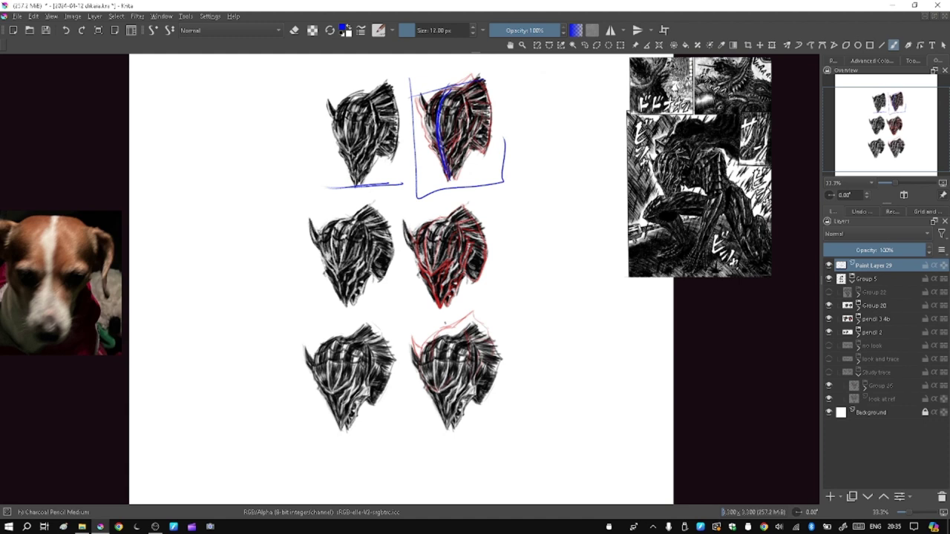
pyautogui.moveTo(445, 88)
pyautogui.mouseDown()
pyautogui.moveTo(472, 68)
pyautogui.moveTo(485, 87)
pyautogui.moveTo(487, 156)
pyautogui.mouseUp()
# Annotate the armoured heads with blue strokes: middle-row horn, bottom-row bracket, underlines of the first two heads in the column, and the last head's upper outline
pyautogui.moveTo(405, 229); pyautogui.dragTo(410, 240)
pyautogui.moveTo(297, 348)
pyautogui.mouseDown()
pyautogui.moveTo(329, 432)
pyautogui.moveTo(382, 423)
pyautogui.mouseUp()
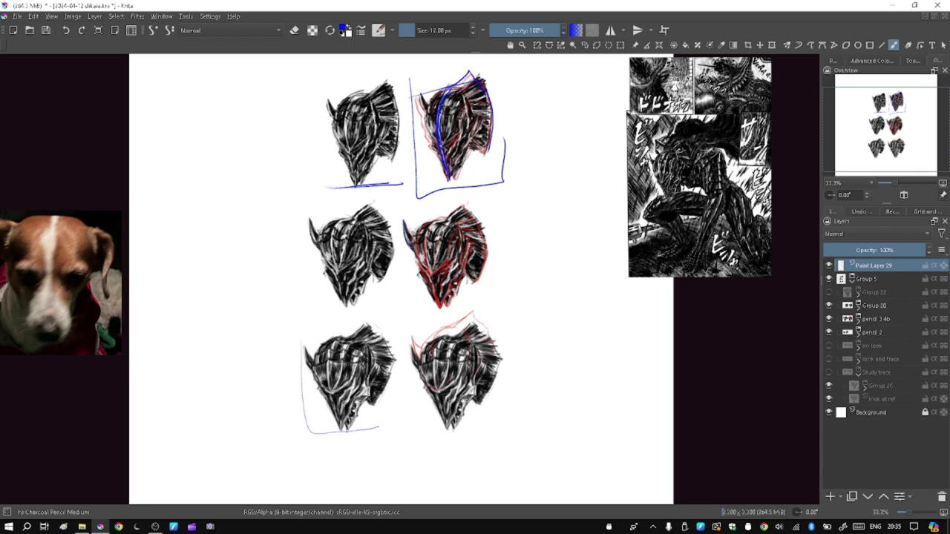
pyautogui.moveTo(333, 193); pyautogui.dragTo(390, 186)
pyautogui.moveTo(340, 313); pyautogui.dragTo(374, 309)
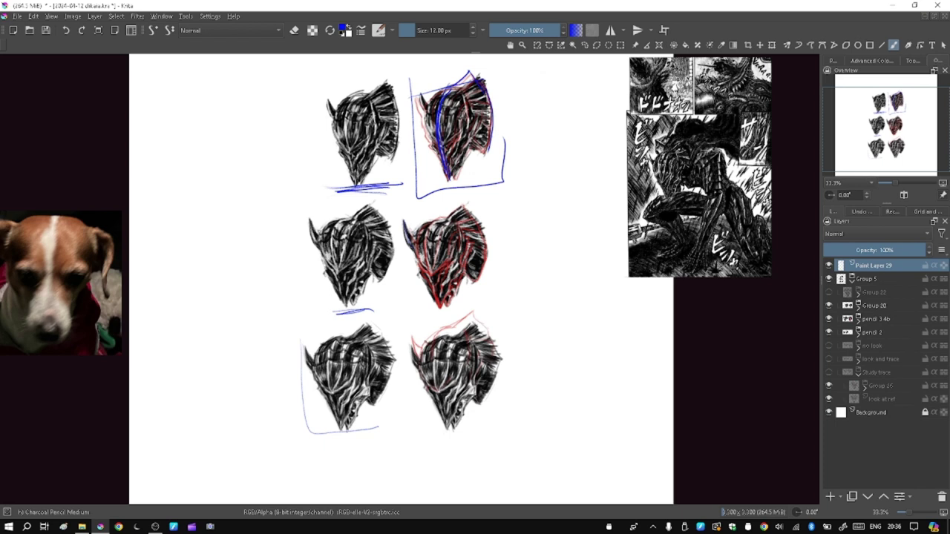
pyautogui.moveTo(413, 358); pyautogui.dragTo(475, 312)
# Hide Group 20, the two pencil groups and Paint Layer 29, and show Group 22
pyautogui.click(829, 306)
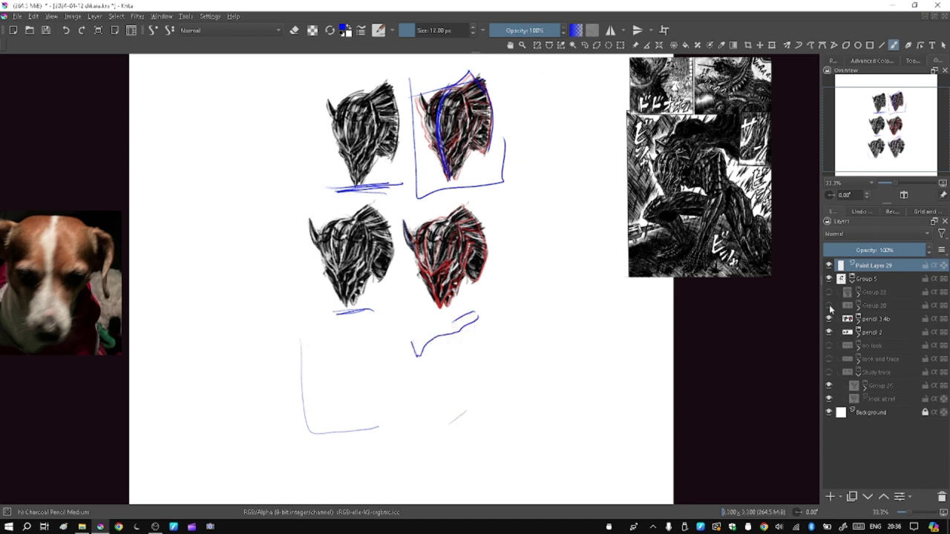
pyautogui.click(829, 319)
pyautogui.click(830, 332)
pyautogui.click(829, 266)
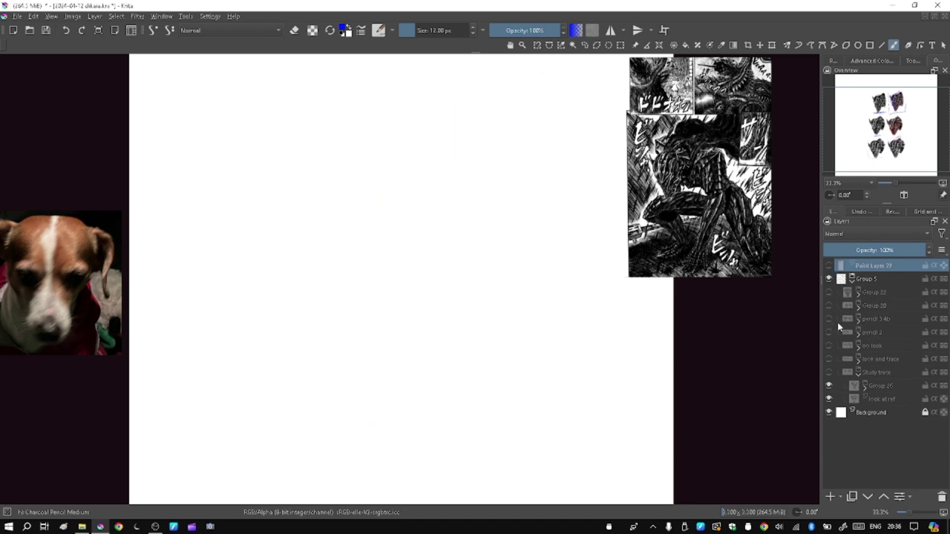
pyautogui.click(830, 292)
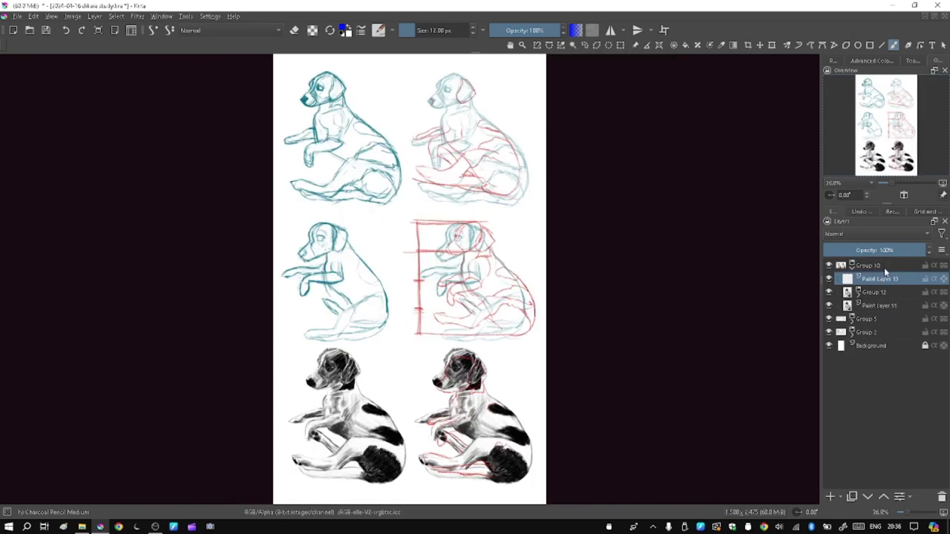
# Move Paint Layer 13 above Group 10 and sketch two small blue cartoon dogs between the top-row reclining dogs
pyautogui.doubleClick(887, 265)
pyautogui.moveTo(886, 266); pyautogui.dragTo(884, 263)
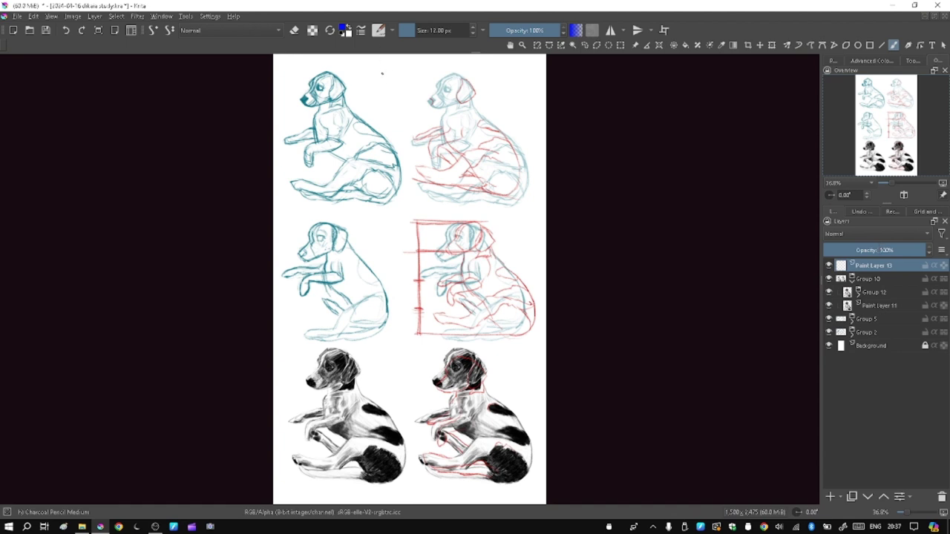
pyautogui.moveTo(382, 74)
pyautogui.mouseDown()
pyautogui.moveTo(398, 66)
pyautogui.moveTo(385, 69)
pyautogui.moveTo(413, 94)
pyautogui.mouseUp()
pyautogui.moveTo(400, 78)
pyautogui.mouseDown()
pyautogui.moveTo(409, 100)
pyautogui.moveTo(392, 94)
pyautogui.moveTo(422, 86)
pyautogui.moveTo(392, 111)
pyautogui.moveTo(404, 119)
pyautogui.moveTo(387, 119)
pyautogui.moveTo(410, 117)
pyautogui.moveTo(395, 99)
pyautogui.moveTo(382, 110)
pyautogui.mouseUp()
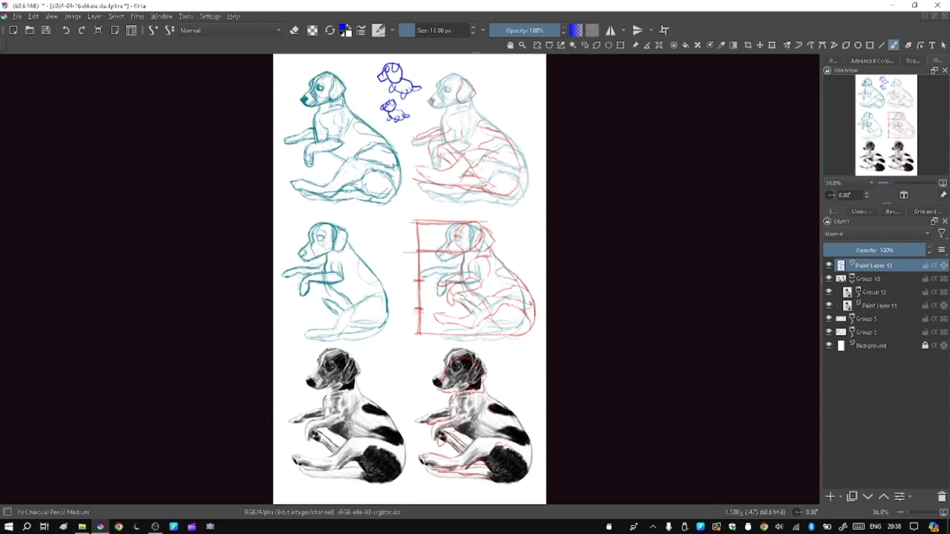
# Underline the top row of reclining dogs and draw blue form lines over the first dog's back and hind leg
pyautogui.moveTo(298, 206)
pyautogui.mouseDown()
pyautogui.moveTo(417, 203)
pyautogui.moveTo(487, 214)
pyautogui.moveTo(524, 216)
pyautogui.mouseUp()
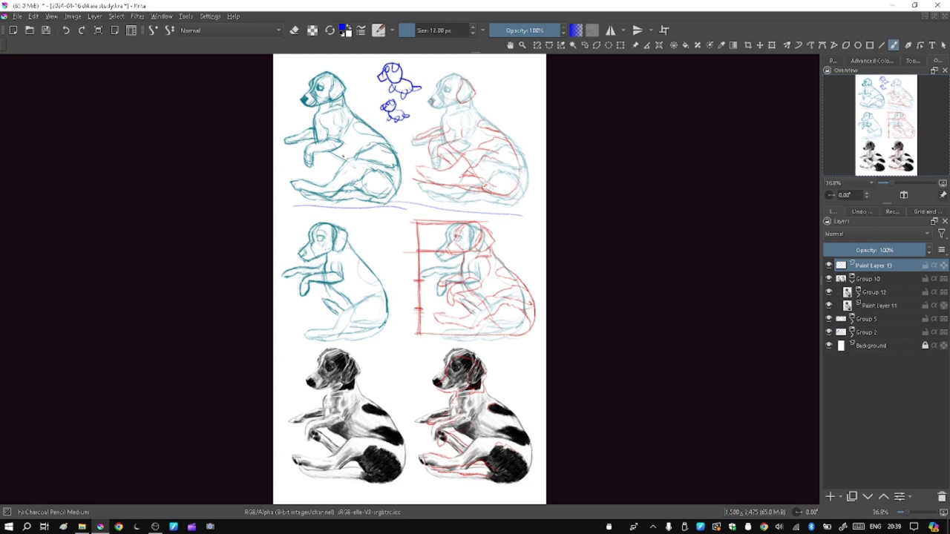
pyautogui.moveTo(342, 154); pyautogui.dragTo(370, 180)
pyautogui.moveTo(364, 133); pyautogui.dragTo(397, 180)
pyautogui.moveTo(297, 175)
pyautogui.mouseDown()
pyautogui.moveTo(321, 158)
pyautogui.moveTo(389, 162)
pyautogui.mouseUp()
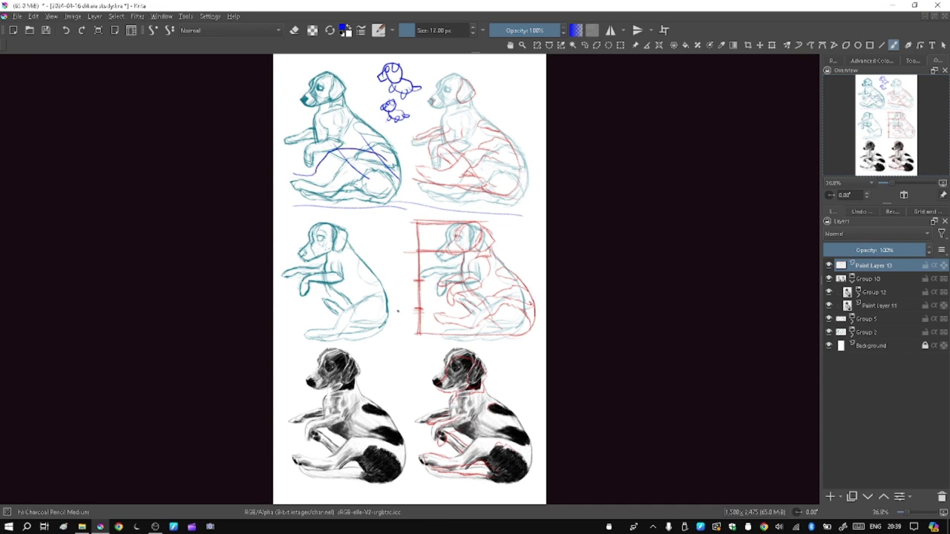
# Frame the middle-row teal dog and the two small cartoon dogs in blue, and sketch a simple round dog head inside the teal dog's frame
pyautogui.moveTo(288, 222)
pyautogui.mouseDown()
pyautogui.moveTo(284, 331)
pyautogui.moveTo(305, 345)
pyautogui.moveTo(383, 343)
pyautogui.moveTo(401, 311)
pyautogui.moveTo(390, 220)
pyautogui.mouseUp()
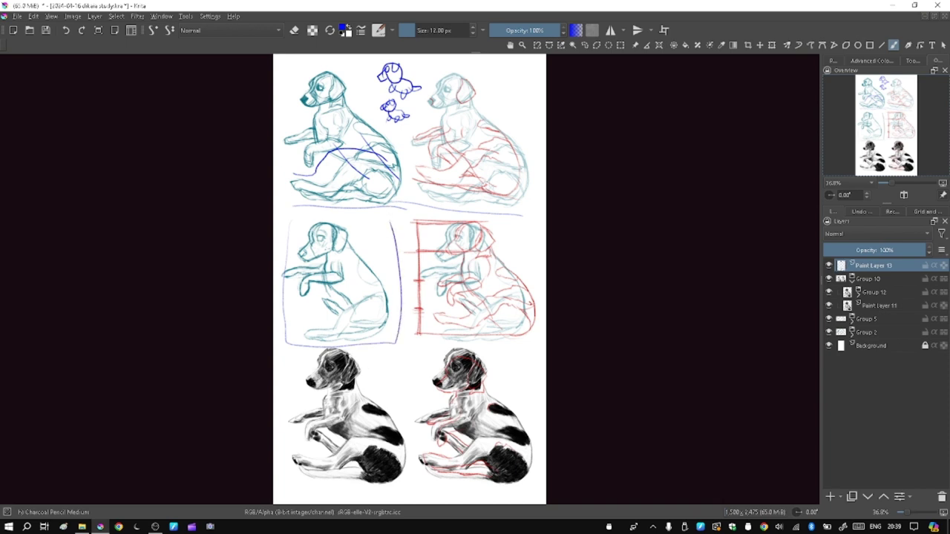
pyautogui.moveTo(365, 63)
pyautogui.mouseDown()
pyautogui.moveTo(378, 119)
pyautogui.moveTo(410, 116)
pyautogui.moveTo(420, 69)
pyautogui.moveTo(367, 60)
pyautogui.mouseUp()
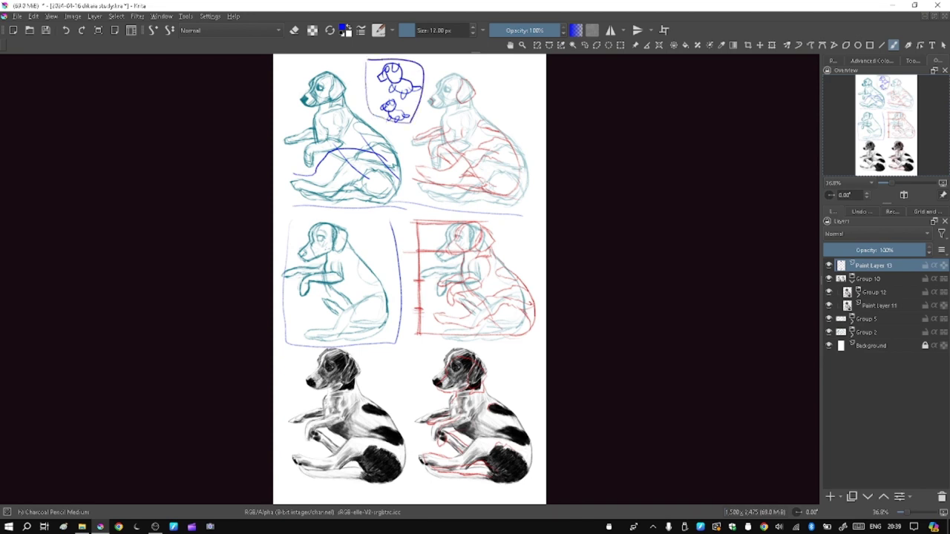
pyautogui.moveTo(364, 234)
pyautogui.mouseDown()
pyautogui.moveTo(392, 213)
pyautogui.moveTo(369, 244)
pyautogui.moveTo(365, 231)
pyautogui.moveTo(357, 243)
pyautogui.moveTo(387, 245)
pyautogui.moveTo(376, 216)
pyautogui.moveTo(398, 232)
pyautogui.moveTo(388, 241)
pyautogui.moveTo(398, 213)
pyautogui.moveTo(385, 215)
pyautogui.mouseUp()
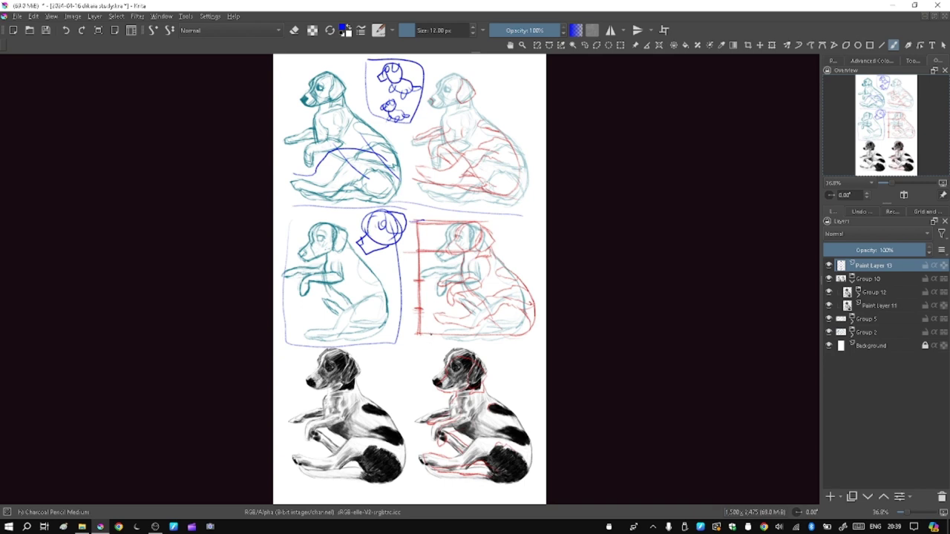
# Outline the top-row red-marked dog in blue, add blue ticks along the middle-row red measuring line, and cross the upper cartoon dog with a line
pyautogui.moveTo(428, 74)
pyautogui.mouseDown()
pyautogui.moveTo(433, 200)
pyautogui.moveTo(525, 191)
pyautogui.moveTo(476, 73)
pyautogui.moveTo(427, 89)
pyautogui.mouseUp()
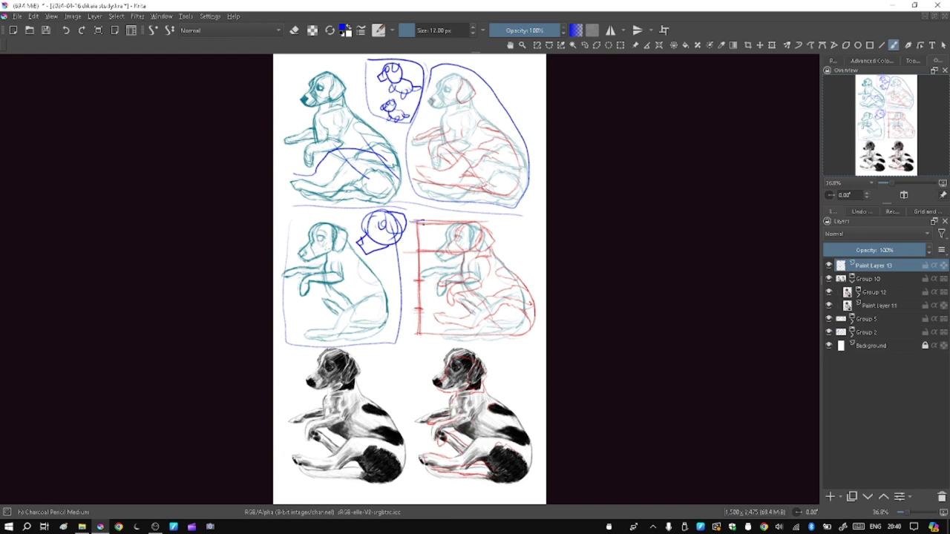
pyautogui.moveTo(420, 221)
pyautogui.mouseDown()
pyautogui.moveTo(410, 221)
pyautogui.moveTo(427, 332)
pyautogui.mouseUp()
pyautogui.moveTo(405, 80)
pyautogui.mouseDown()
pyautogui.moveTo(374, 79)
pyautogui.moveTo(418, 79)
pyautogui.mouseUp()
pyautogui.moveTo(392, 341); pyautogui.dragTo(402, 308)
pyautogui.moveTo(399, 195); pyautogui.dragTo(402, 173)
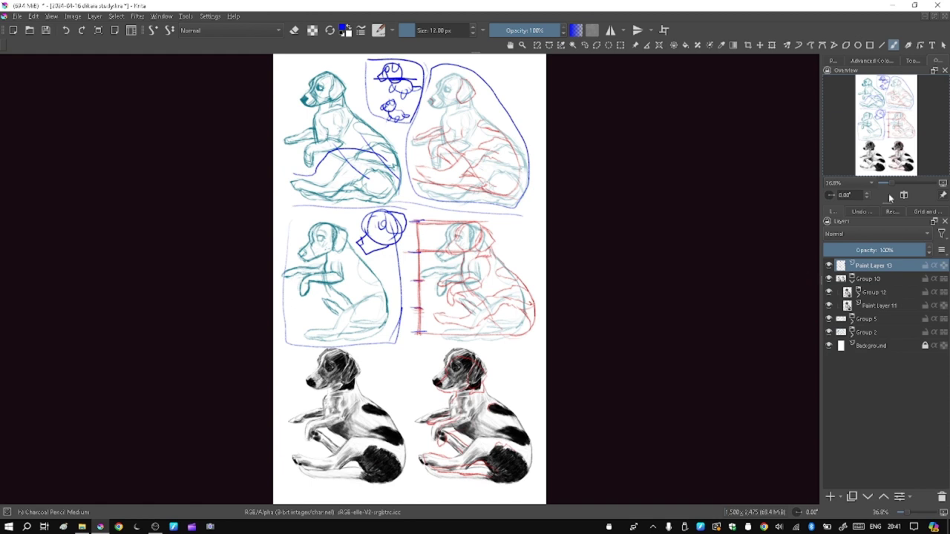
# Close the 2024-04-16 dikaia study without saving and straighten the tilted canvas of the standing-dog study
pyautogui.click(945, 16)
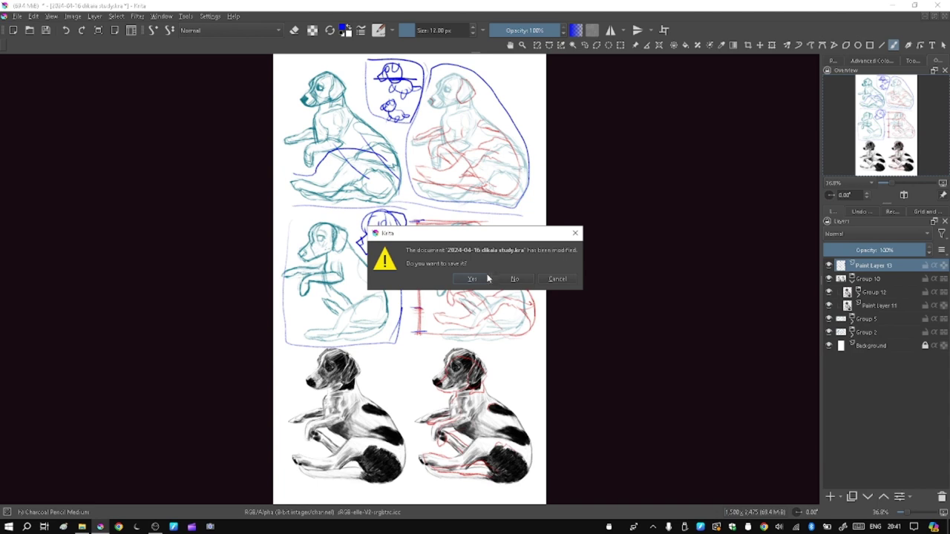
pyautogui.click(516, 280)
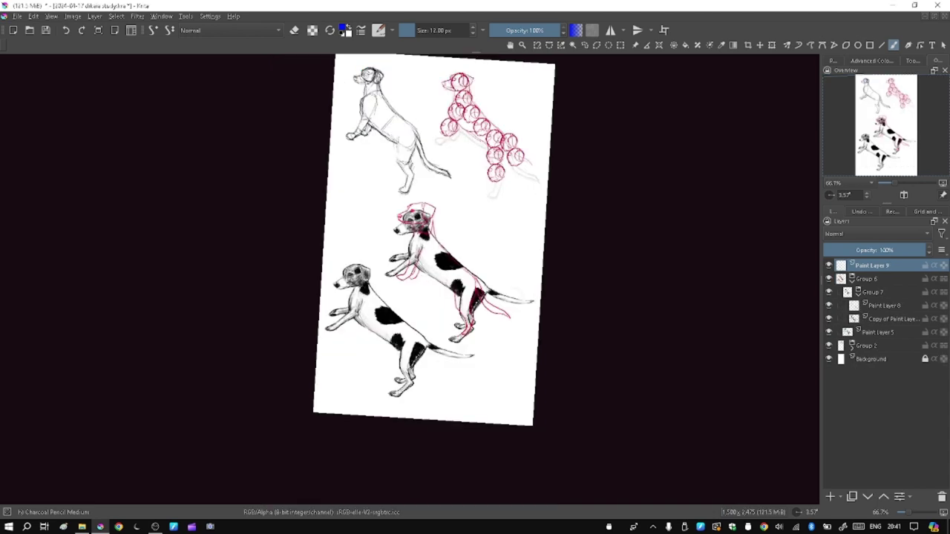
pyautogui.moveTo(895, 182); pyautogui.dragTo(895, 183)
pyautogui.click(867, 192)
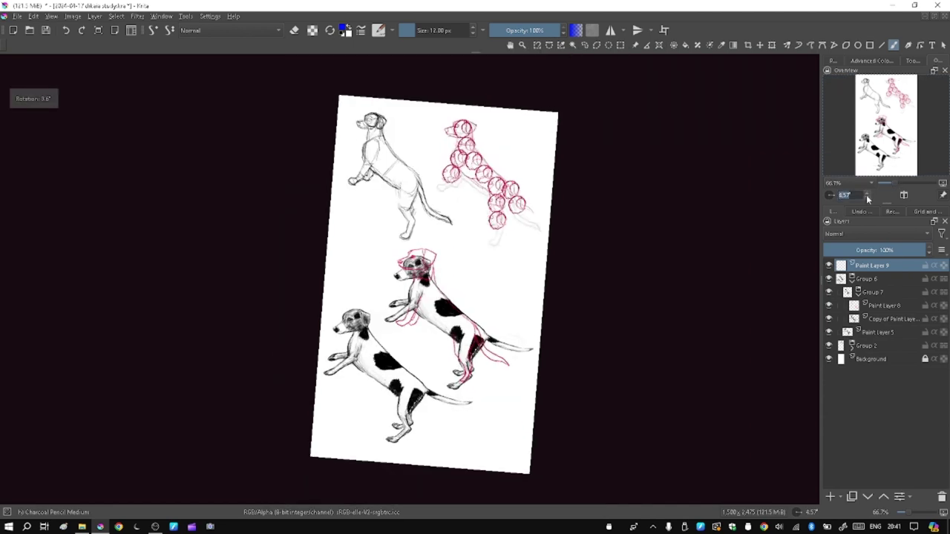
pyautogui.scroll(-5, 867, 194)
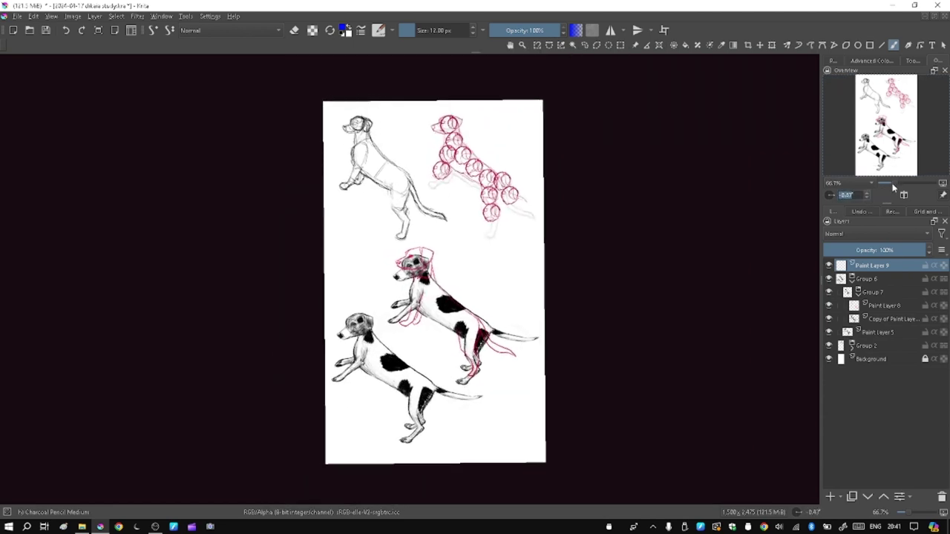
pyautogui.moveTo(895, 183); pyautogui.dragTo(880, 147)
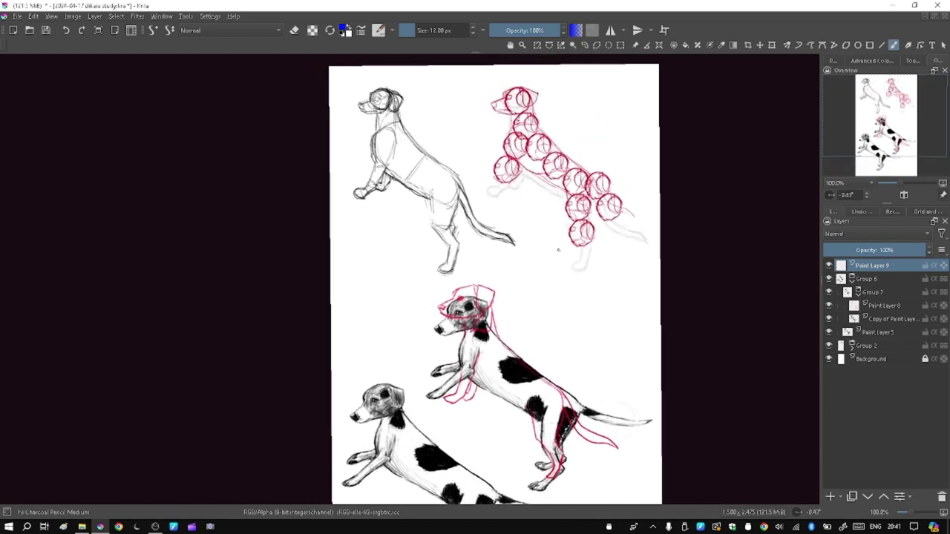
# Circle in blue the paws and tail areas of the red-circle dog, plus the hind paw and tail tip of the red-corrected spotted dog
pyautogui.moveTo(578, 244)
pyautogui.mouseDown()
pyautogui.moveTo(568, 269)
pyautogui.moveTo(594, 264)
pyautogui.moveTo(583, 245)
pyautogui.mouseUp()
pyautogui.moveTo(621, 218)
pyautogui.mouseDown()
pyautogui.moveTo(607, 229)
pyautogui.moveTo(624, 222)
pyautogui.moveTo(625, 242)
pyautogui.moveTo(630, 227)
pyautogui.moveTo(618, 240)
pyautogui.moveTo(607, 233)
pyautogui.mouseUp()
pyautogui.moveTo(493, 192)
pyautogui.mouseDown()
pyautogui.moveTo(508, 190)
pyautogui.moveTo(484, 186)
pyautogui.mouseUp()
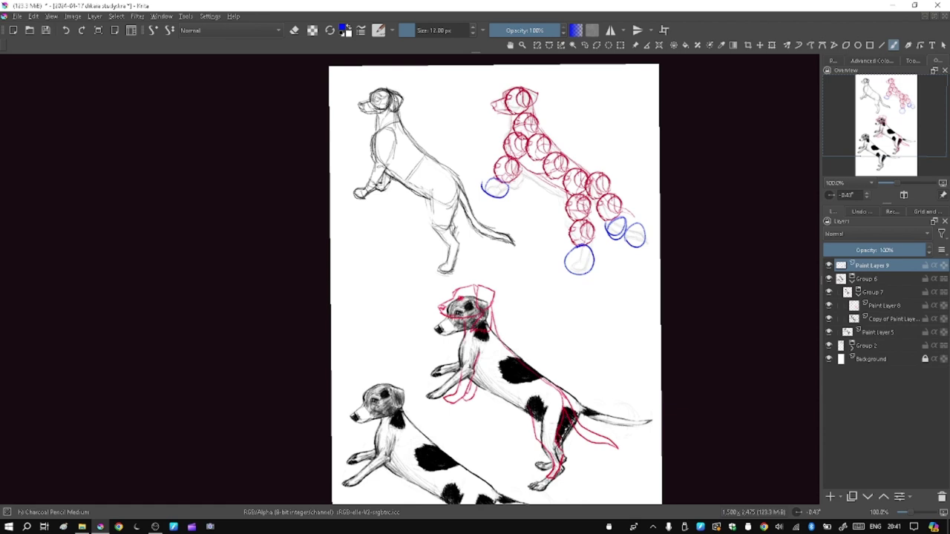
pyautogui.moveTo(551, 475)
pyautogui.mouseDown()
pyautogui.moveTo(535, 476)
pyautogui.moveTo(557, 498)
pyautogui.moveTo(556, 476)
pyautogui.mouseUp()
pyautogui.moveTo(625, 443)
pyautogui.mouseDown()
pyautogui.moveTo(635, 417)
pyautogui.moveTo(627, 447)
pyautogui.mouseUp()
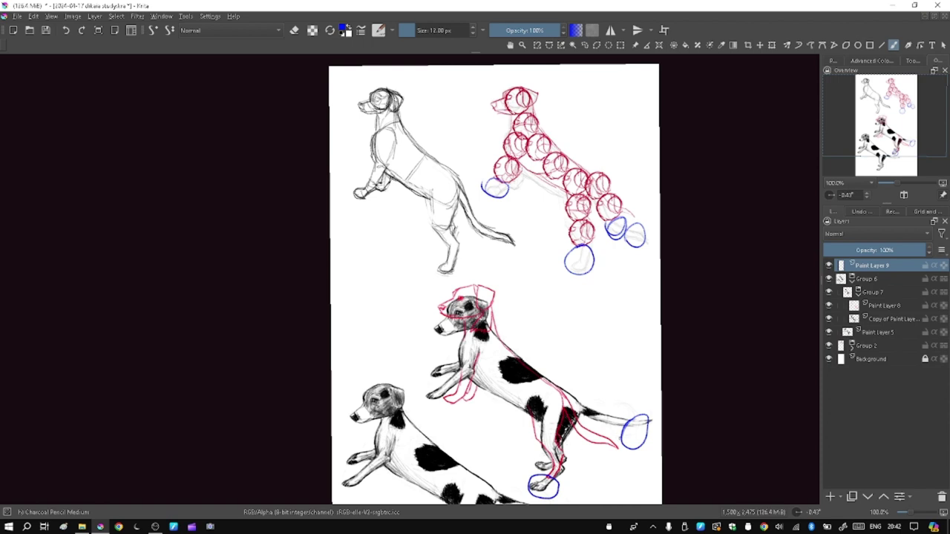
pyautogui.moveTo(628, 416); pyautogui.dragTo(610, 456)
# Draw a blue ground line under the top-row pencil dog and outline the lower spotted dog without red corrections
pyautogui.moveTo(354, 279)
pyautogui.mouseDown()
pyautogui.moveTo(510, 269)
pyautogui.moveTo(532, 141)
pyautogui.mouseUp()
pyautogui.moveTo(428, 460)
pyautogui.mouseDown()
pyautogui.moveTo(477, 458)
pyautogui.moveTo(588, 393)
pyautogui.moveTo(546, 372)
pyautogui.moveTo(428, 256)
pyautogui.moveTo(412, 452)
pyautogui.moveTo(469, 479)
pyautogui.mouseUp()
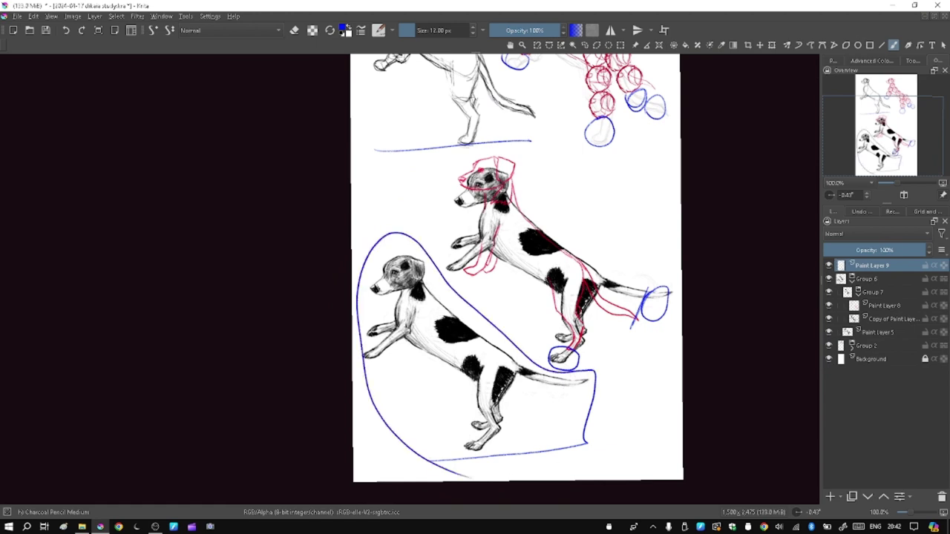
# Mark the head heights of the two top-row dogs with short blue lines above their heads
pyautogui.scroll(3, 520, 279)
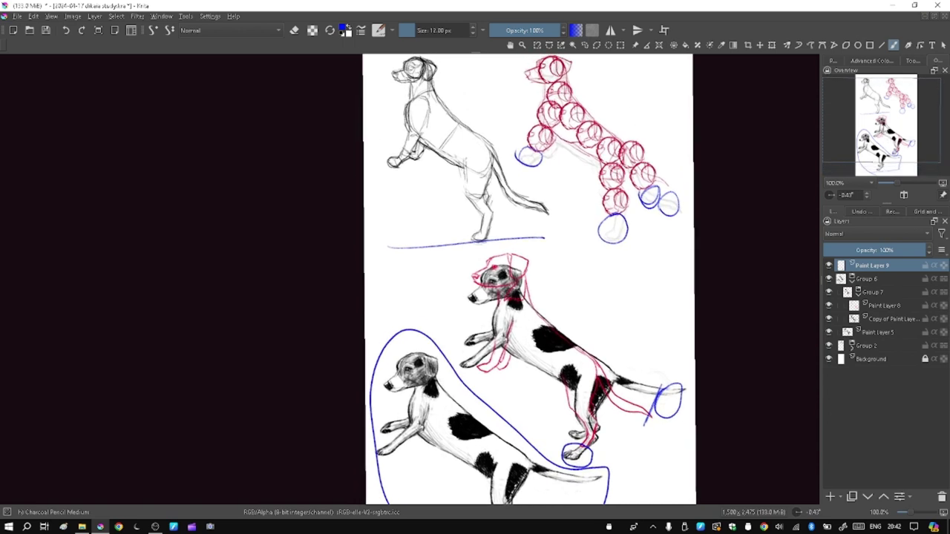
pyautogui.moveTo(890, 141)
pyautogui.mouseDown()
pyautogui.moveTo(881, 155)
pyautogui.moveTo(890, 139)
pyautogui.moveTo(883, 129)
pyautogui.moveTo(880, 142)
pyautogui.mouseUp()
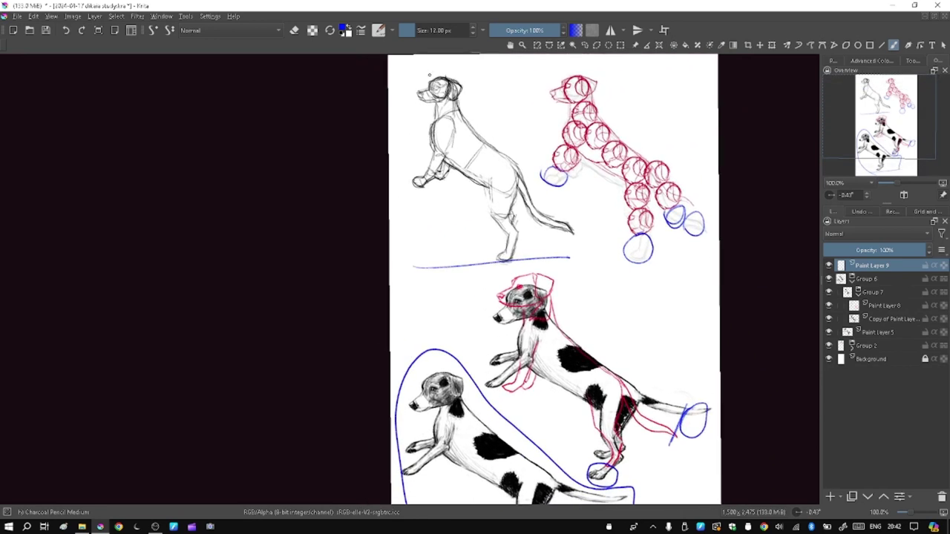
pyautogui.moveTo(438, 75); pyautogui.dragTo(461, 71)
pyautogui.moveTo(584, 65); pyautogui.dragTo(542, 67)
pyautogui.moveTo(891, 128); pyautogui.dragTo(890, 135)
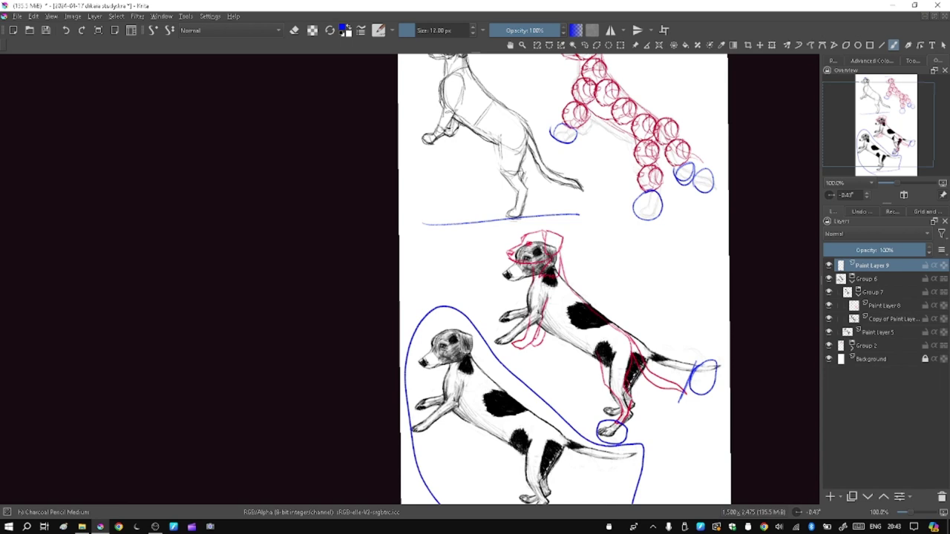
pyautogui.moveTo(565, 279); pyautogui.dragTo(574, 247)
pyautogui.moveTo(896, 143)
pyautogui.mouseDown()
pyautogui.moveTo(898, 121)
pyautogui.moveTo(896, 130)
pyautogui.mouseUp()
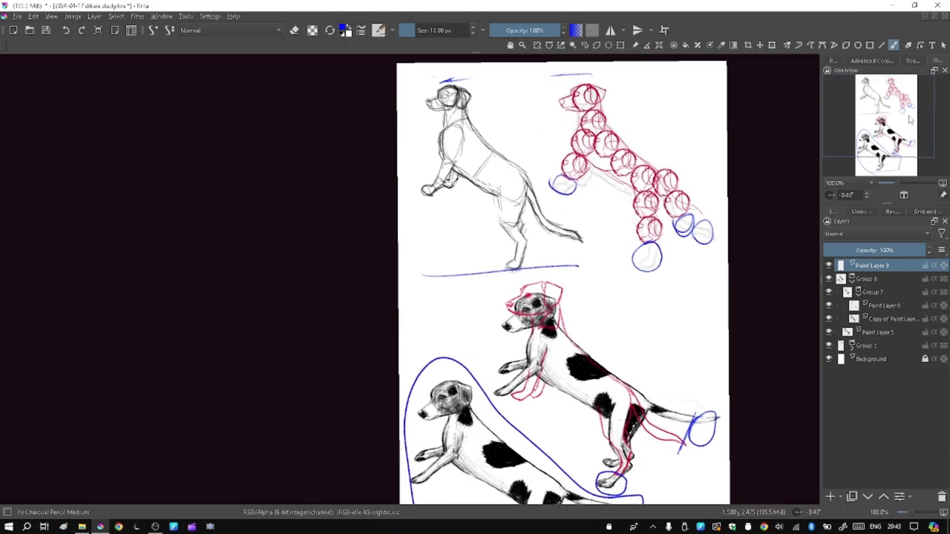